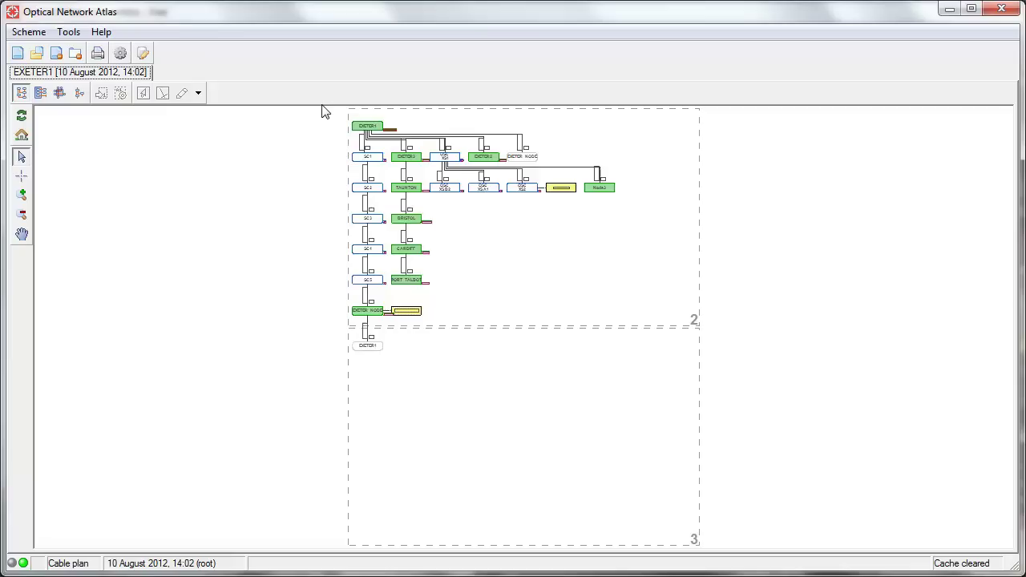
Zoom into the EXETER1 cable plan's node tree from EXETER1 through SC1–SC5 to EXETER_NODE.
drag(315, 115, 634, 334)
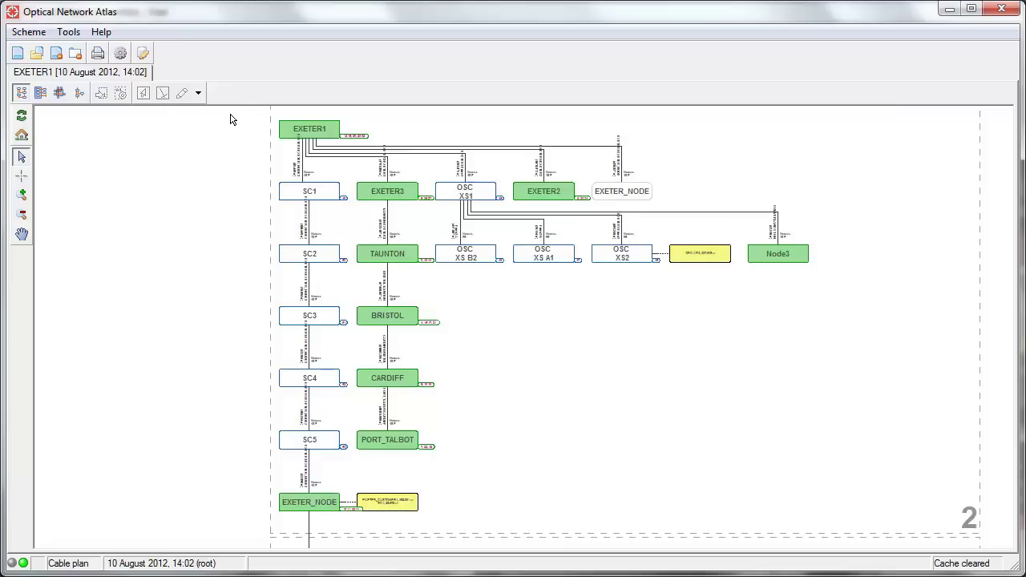
Zoom in on EXETER1 and its child nodes, then pan up to TAUNTON and BRISTOL.
drag(236, 112, 586, 373)
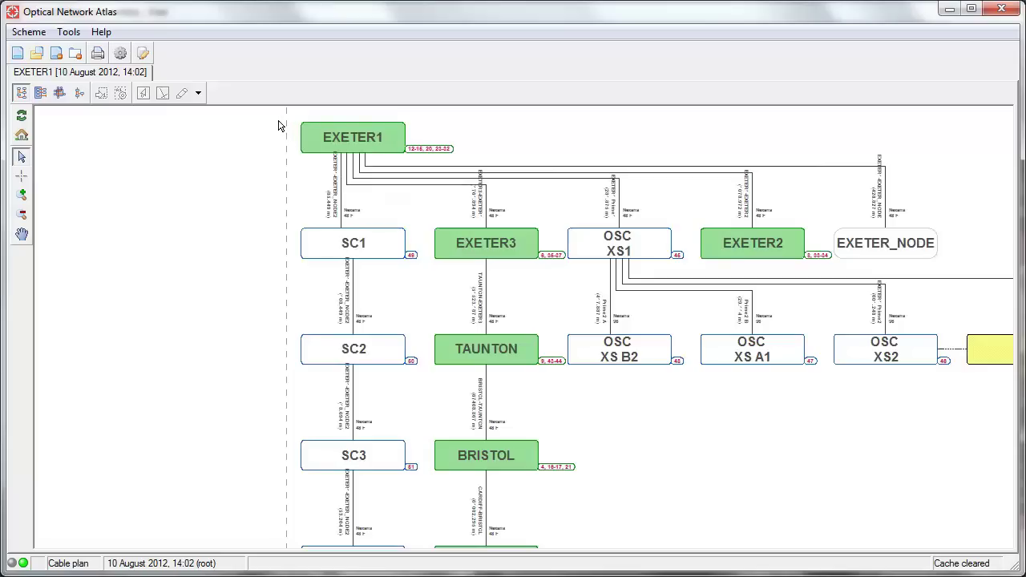
drag(284, 118, 693, 326)
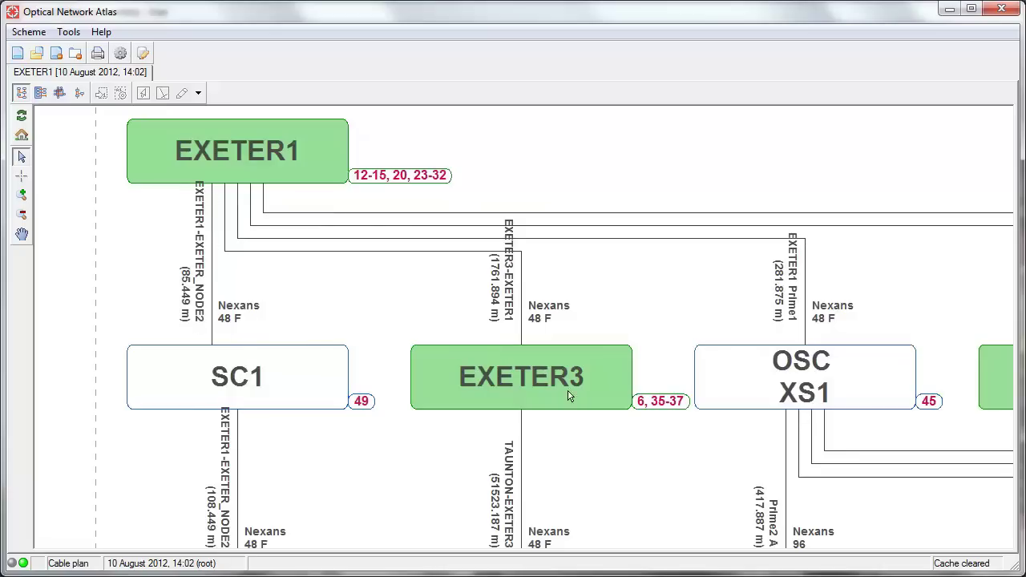
click(22, 237)
drag(602, 511, 610, 175)
drag(619, 486, 651, 319)
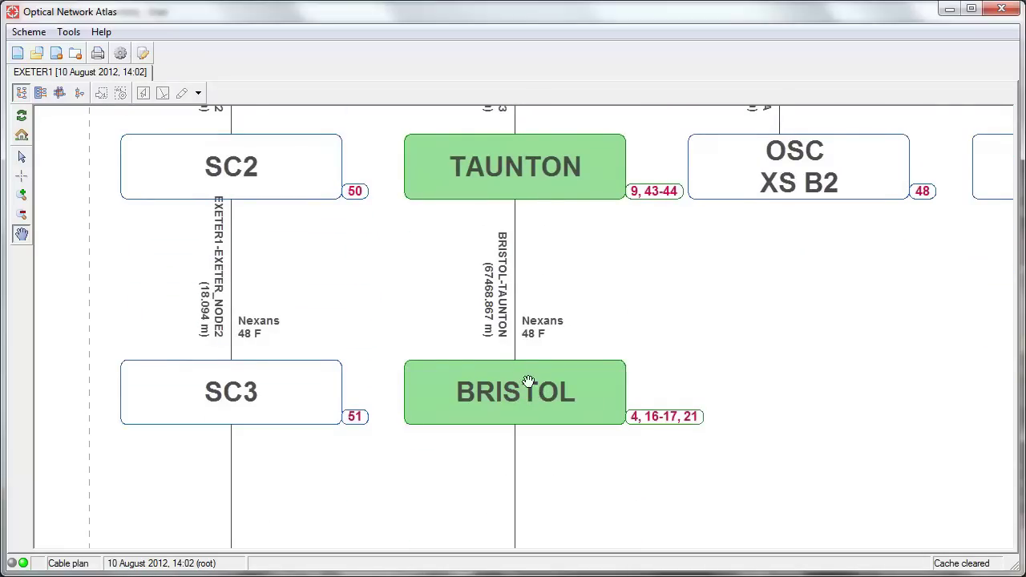
Select the BRISTOL building node and go to its internal plan page.
click(22, 157)
click(525, 393)
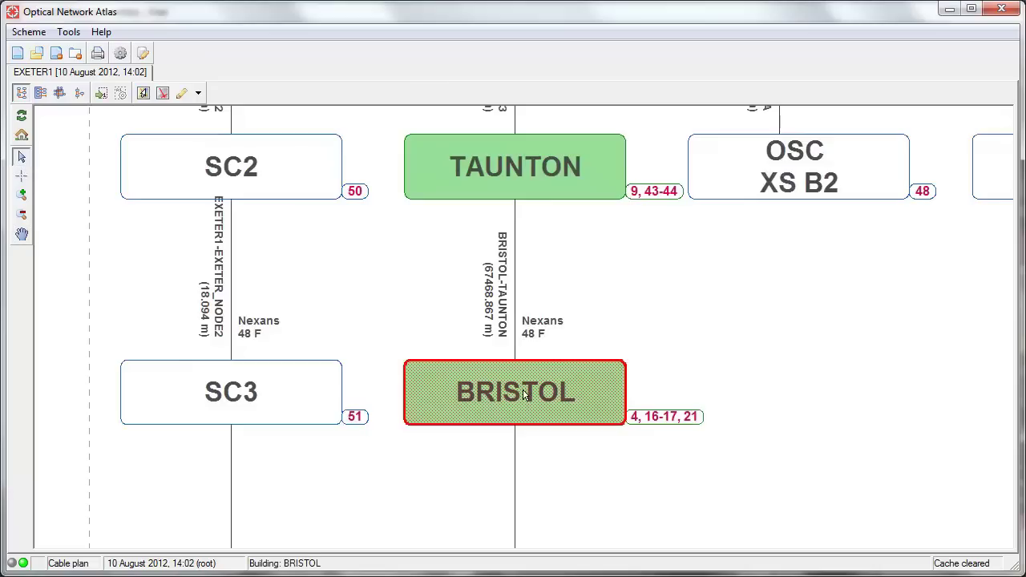
click(103, 93)
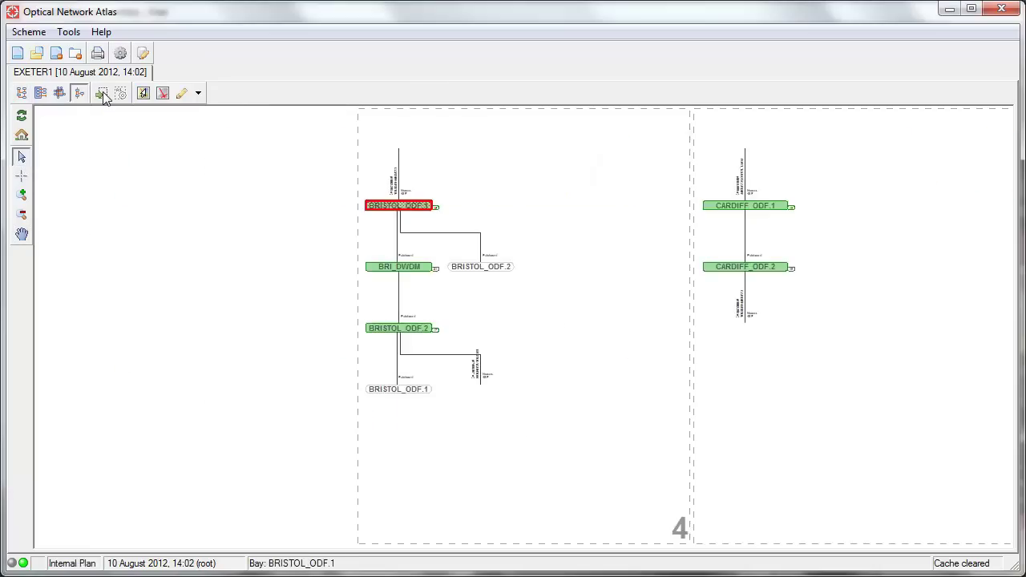
Zoom into the BRISTOL bays column and select the BRISTOL_ODF.1 bay.
click(327, 176)
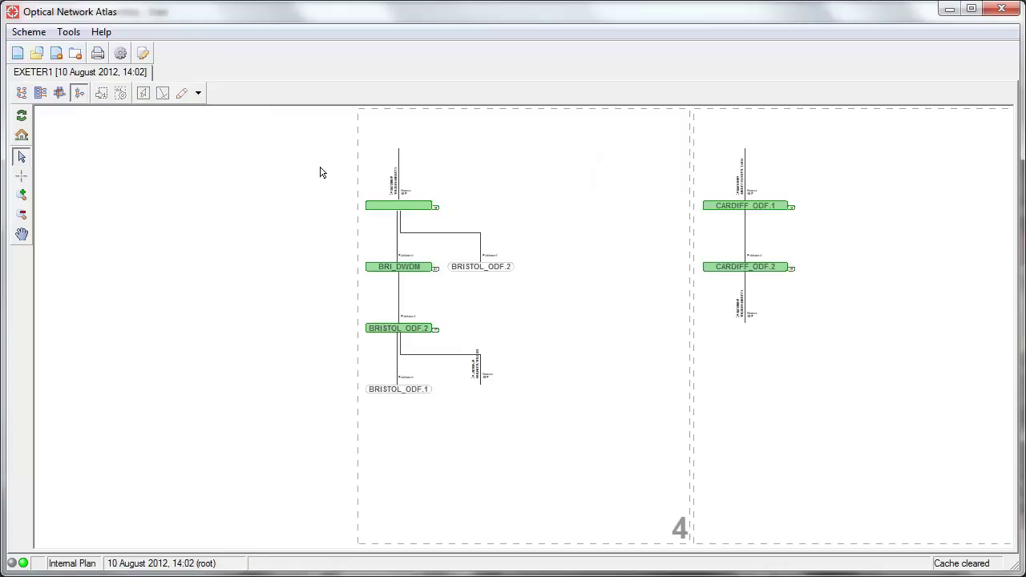
drag(307, 142, 525, 404)
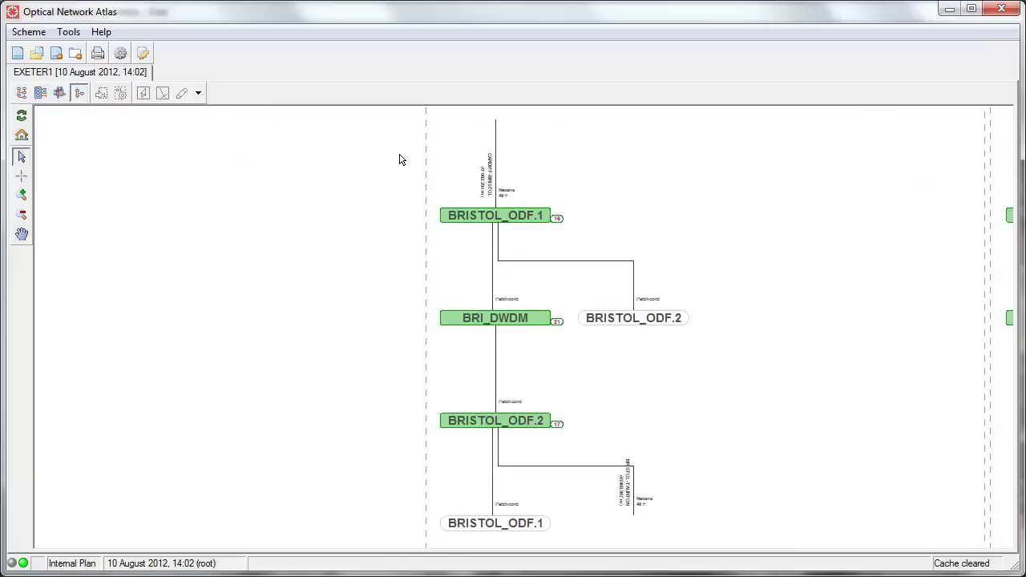
key(z)
drag(390, 123, 684, 461)
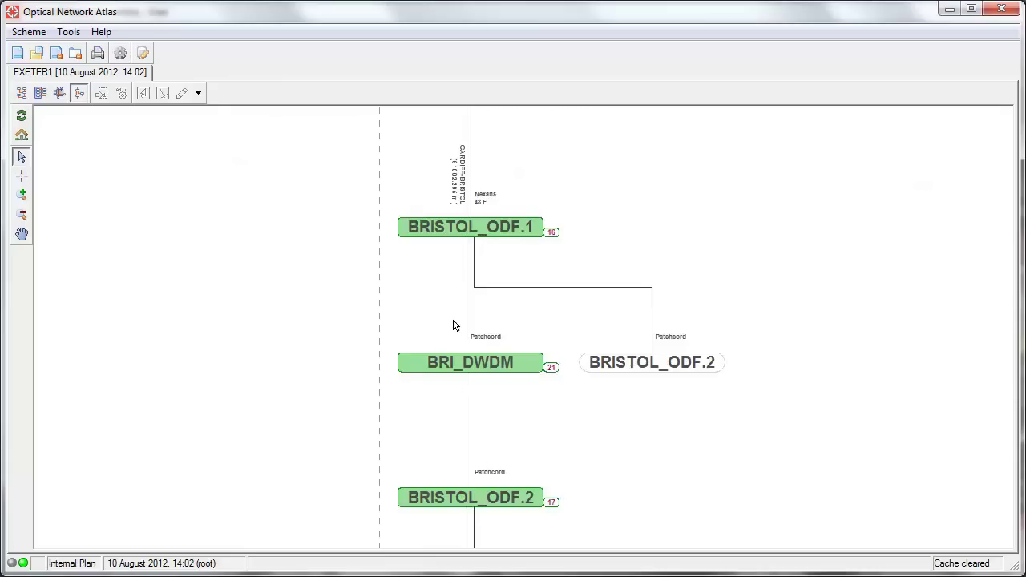
click(454, 234)
Show the ODF plan and zoom into BRISTOL_ODF.1 ports P1–P11 at the top of diagram 16.
click(101, 94)
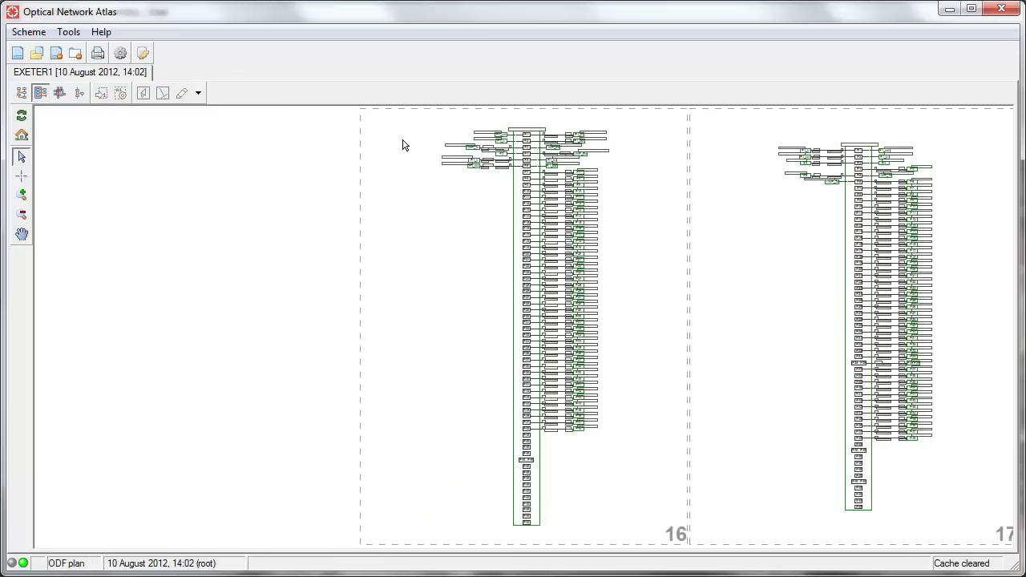
drag(415, 116, 630, 206)
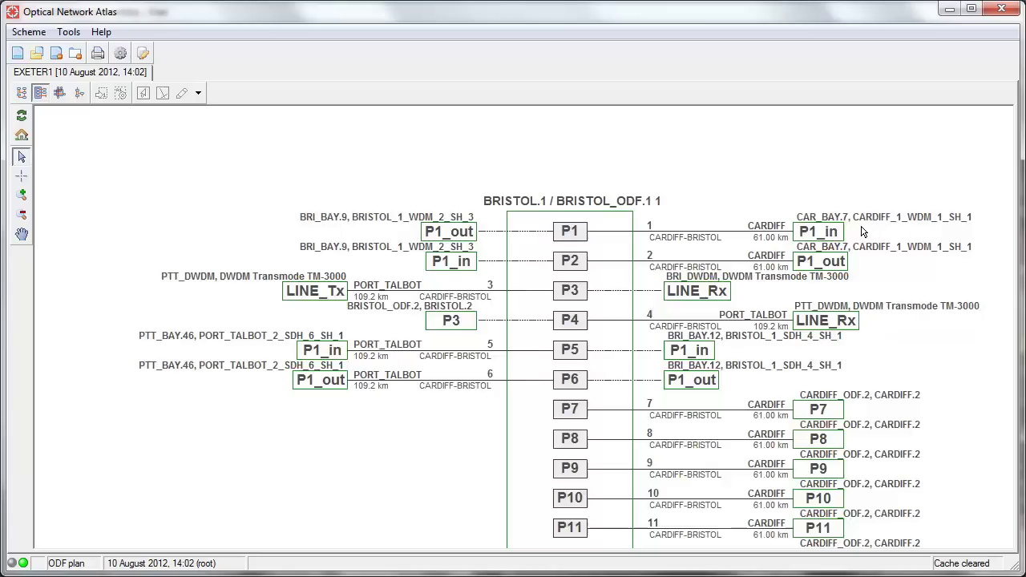
Return to the cable plan and pan to SC1, EXETER3 and the OSC XS1 splice closure.
click(23, 94)
drag(665, 196, 647, 289)
click(21, 235)
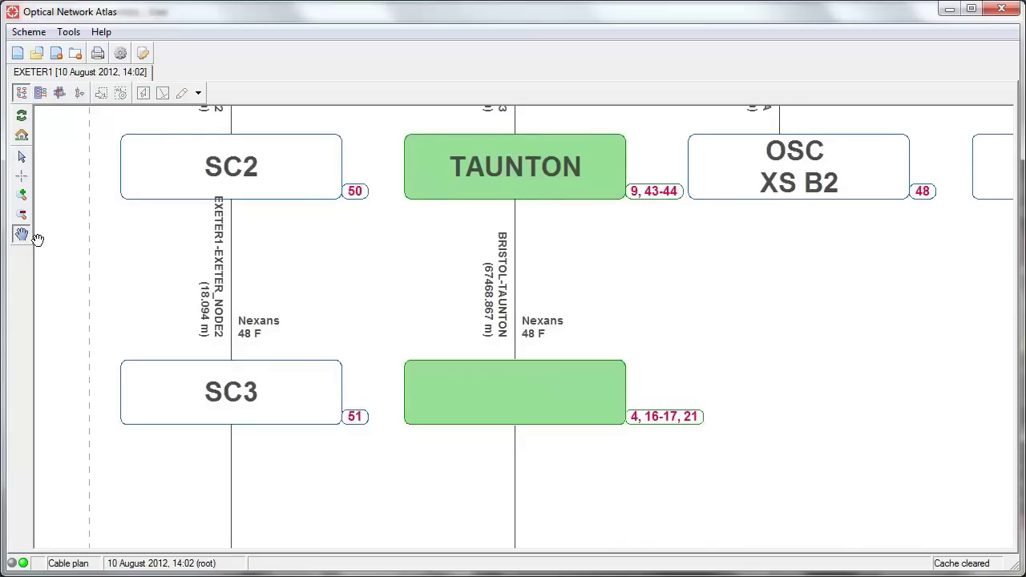
drag(653, 188, 657, 276)
drag(649, 240, 575, 385)
Select the OSC XS1 splice closure and go to its splice plan page.
click(22, 156)
click(675, 310)
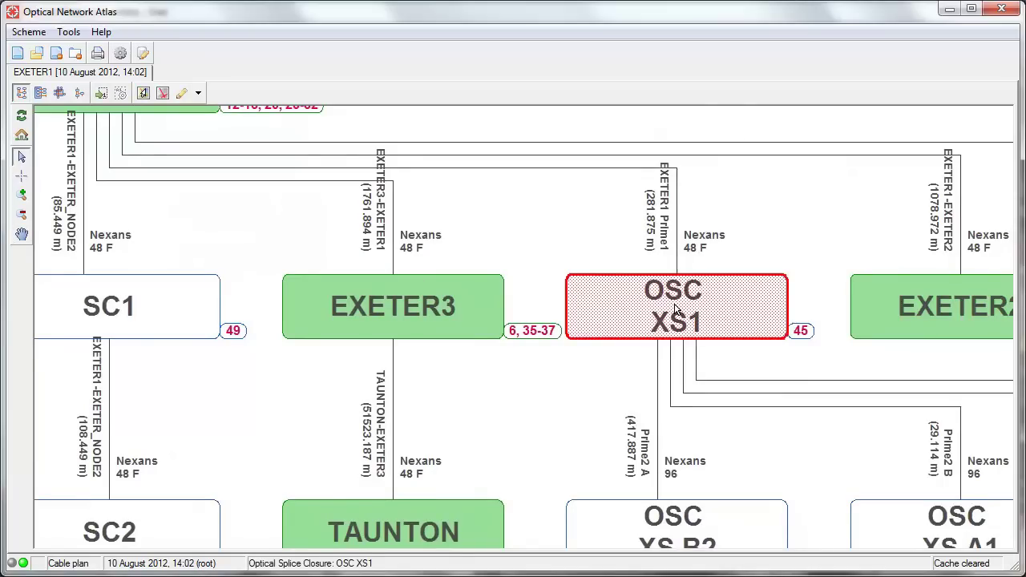
right_click(675, 308)
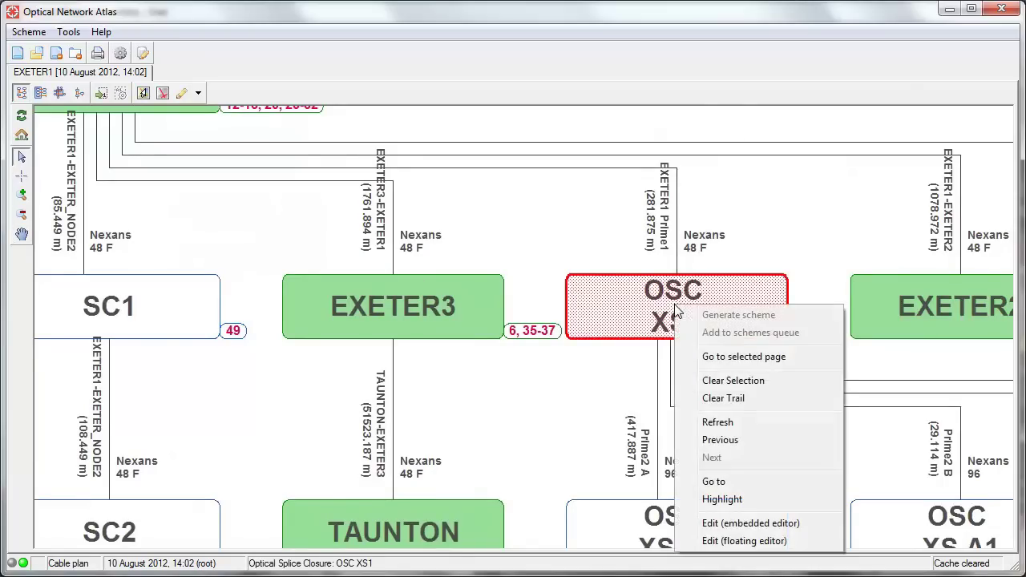
click(721, 359)
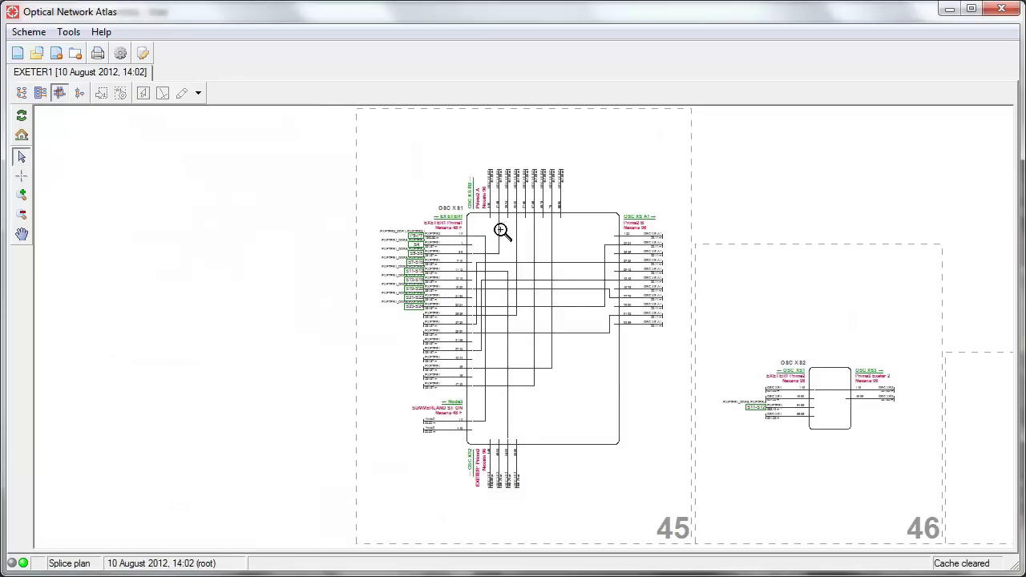
Zoom in to review the OSC XS1 splice diagram, then return to the cable plan.
click(586, 346)
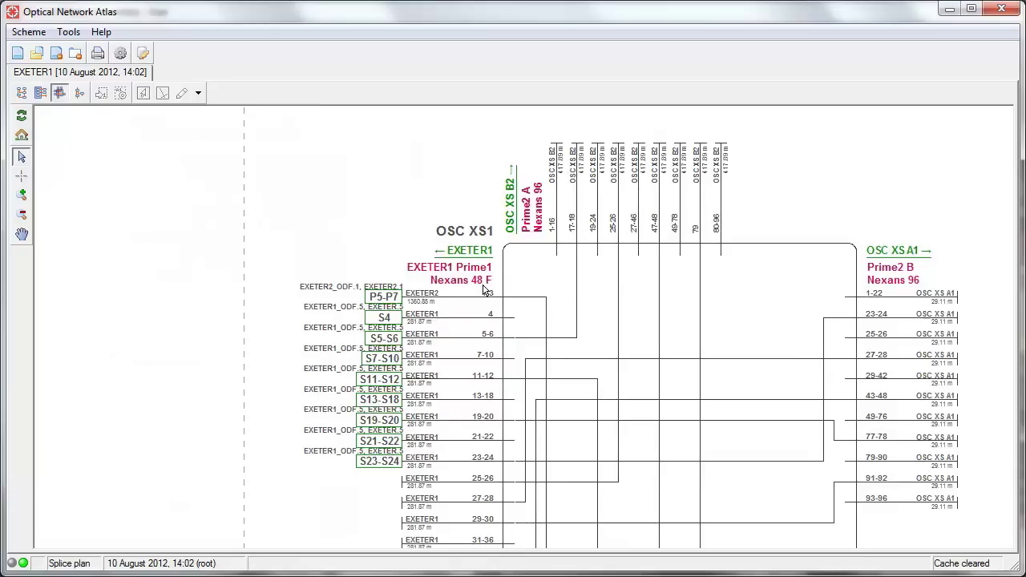
click(24, 94)
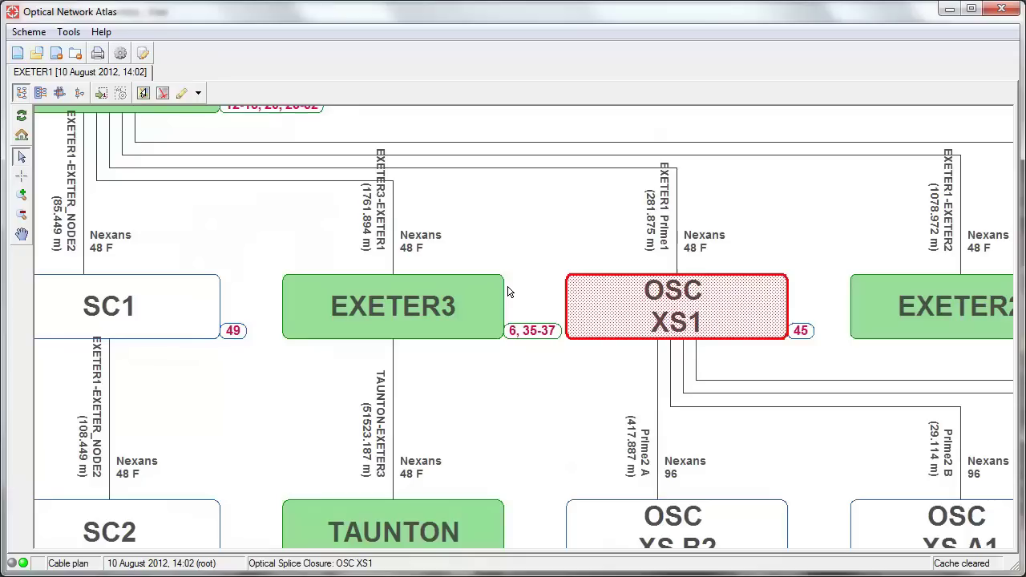
click(559, 267)
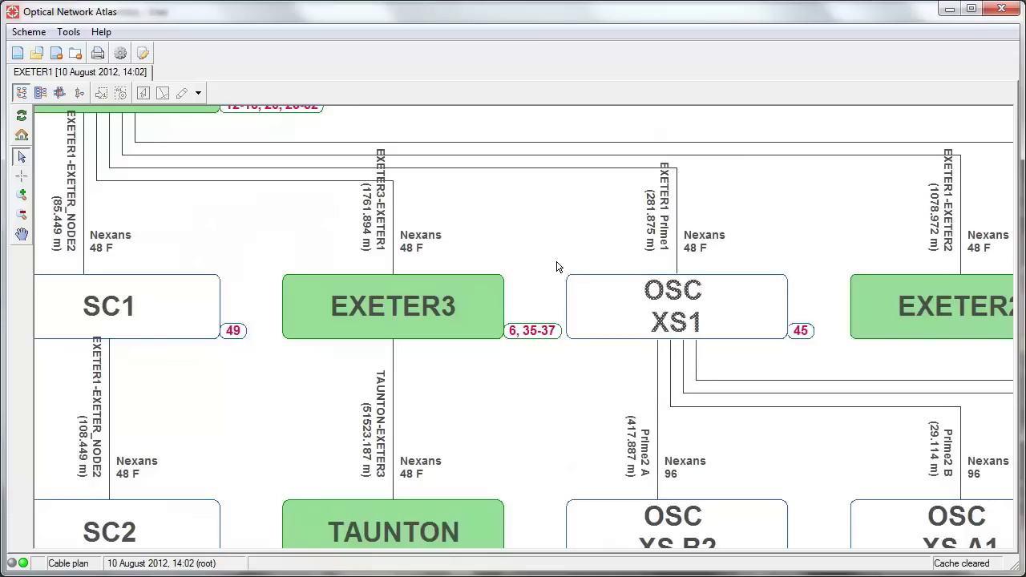
key(alt+Tab)
key(Tab)
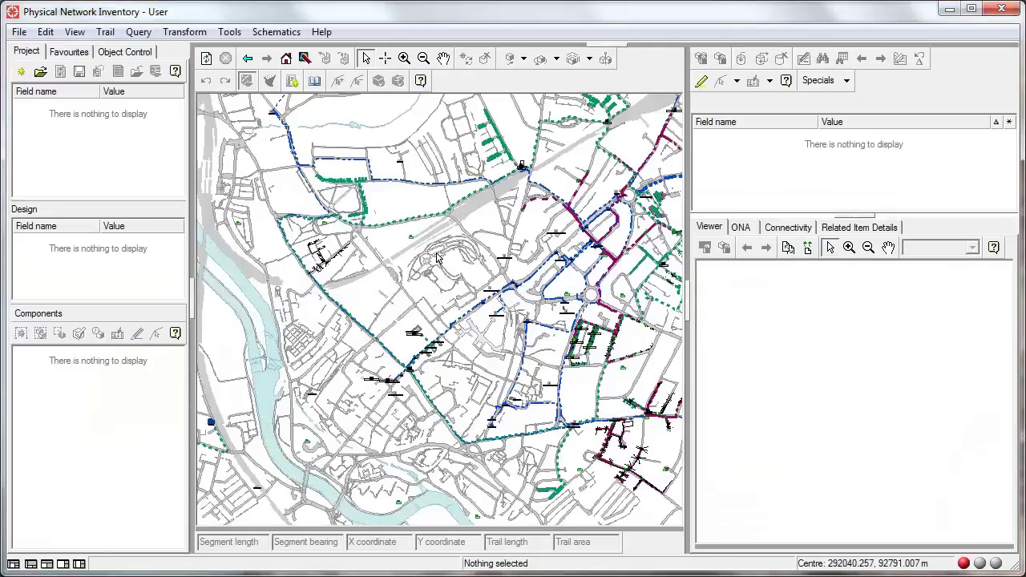
key(alt+Tab)
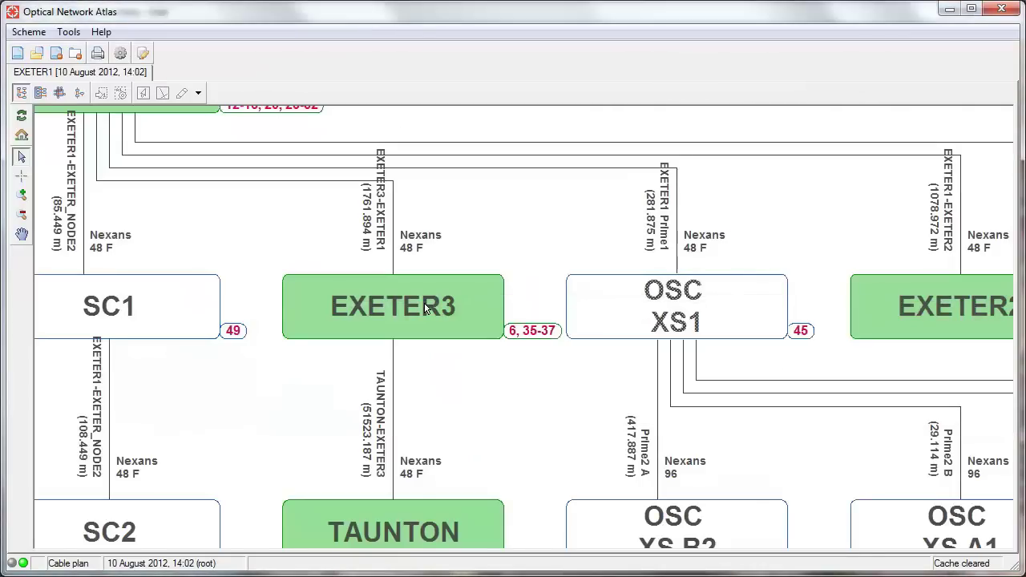
click(636, 314)
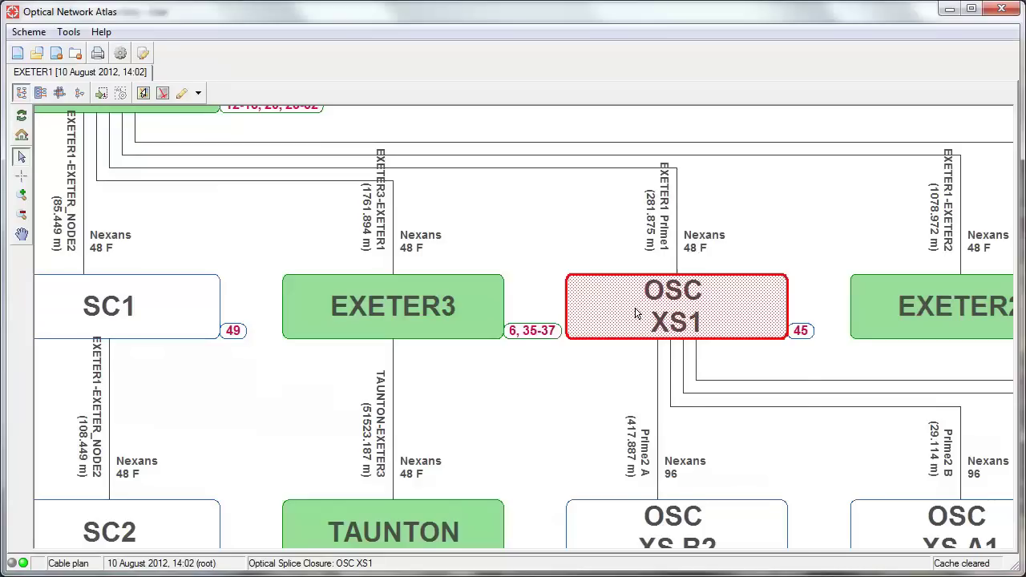
Use Go to on OSC XS1 and check its location on the inventory map.
right_click(636, 313)
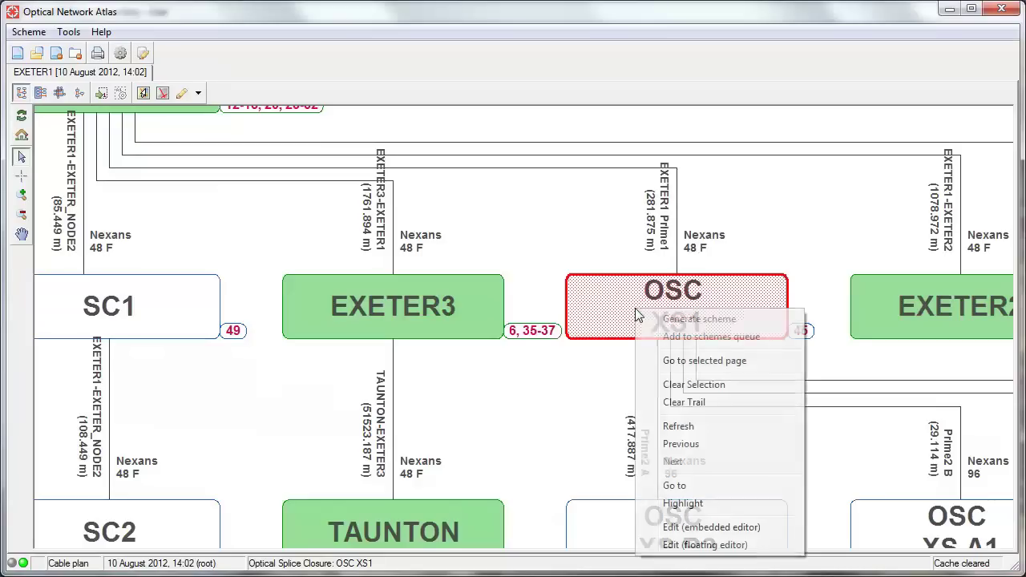
click(679, 485)
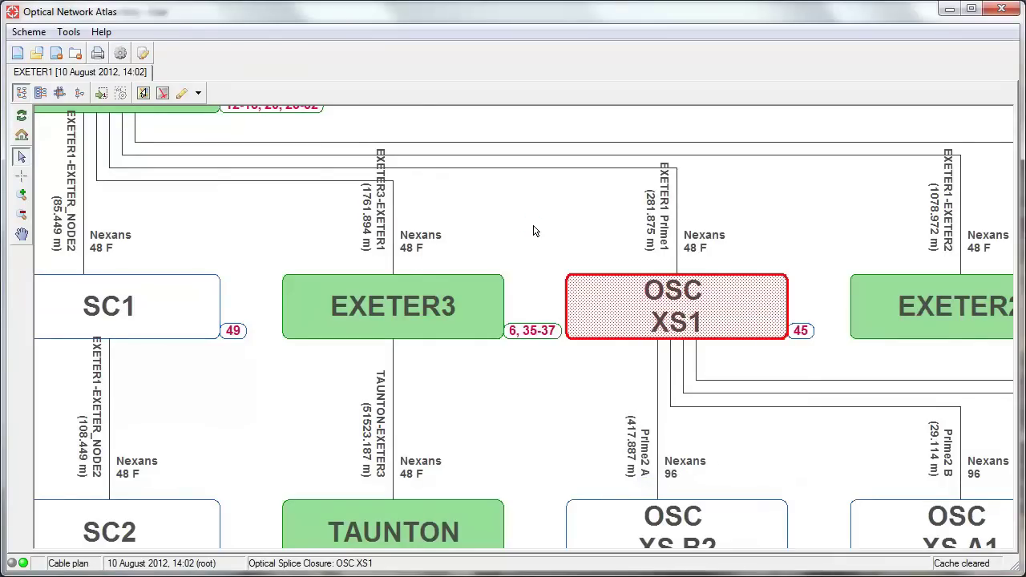
key(alt+Tab)
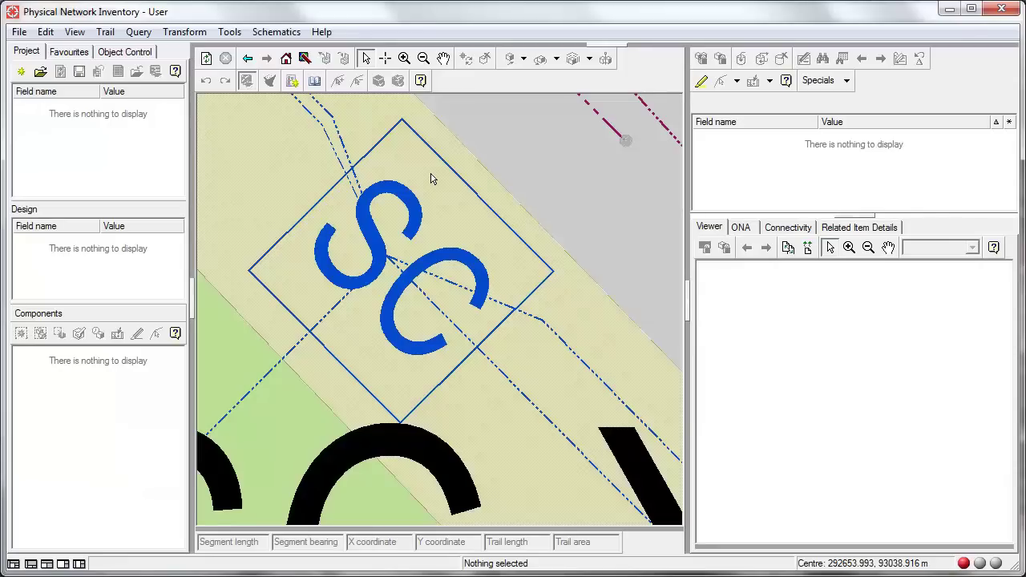
key(alt+Tab)
Highlight OSC XS1 from the schematic and confirm it shows magenta on the inventory map.
right_click(591, 305)
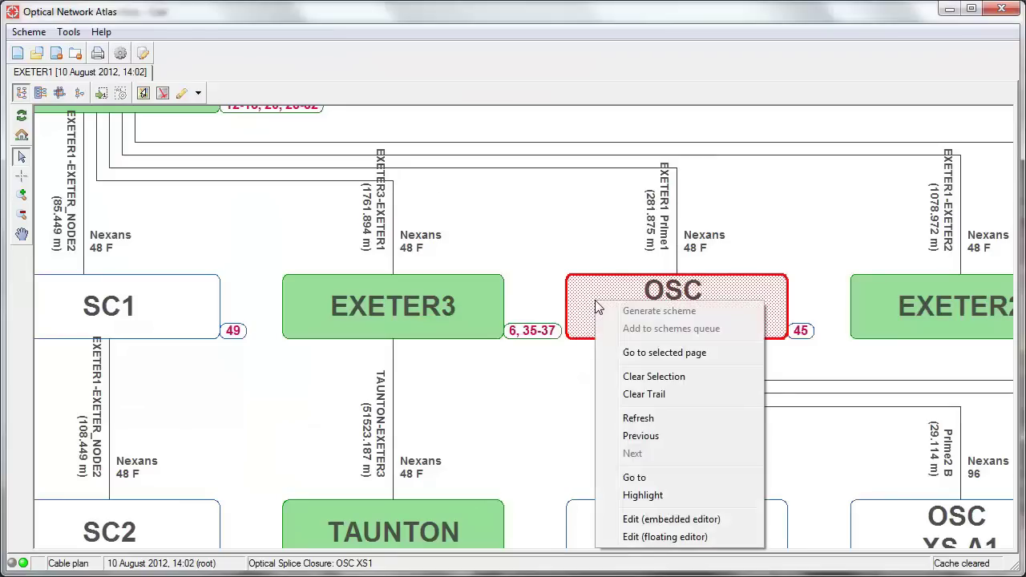
click(647, 497)
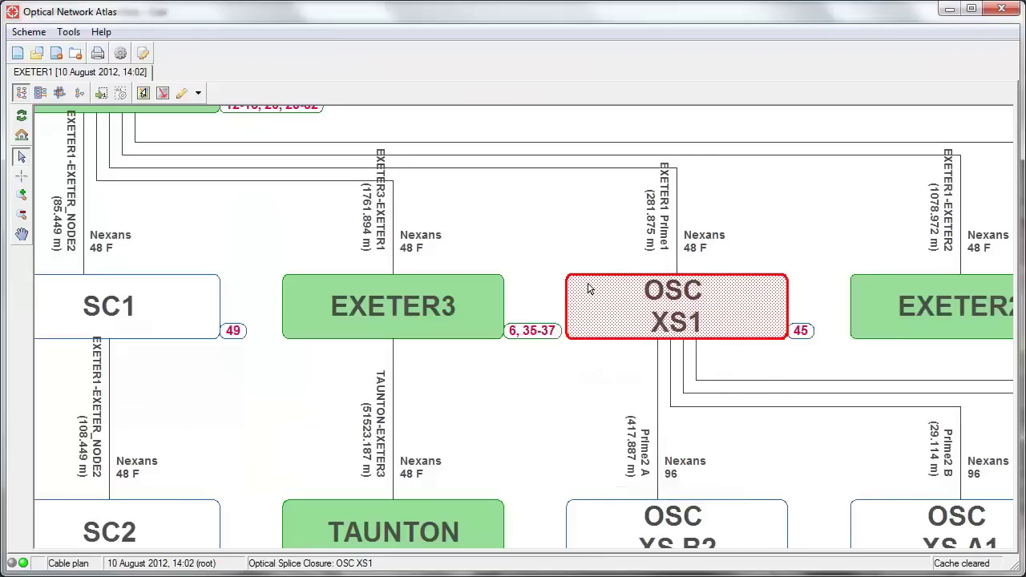
key(alt+Tab)
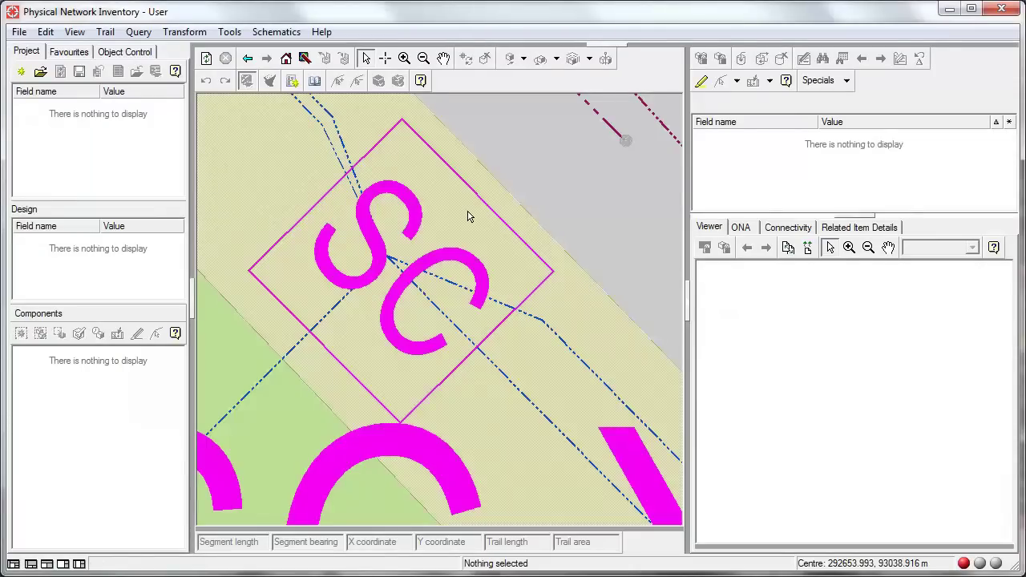
key(alt+Tab)
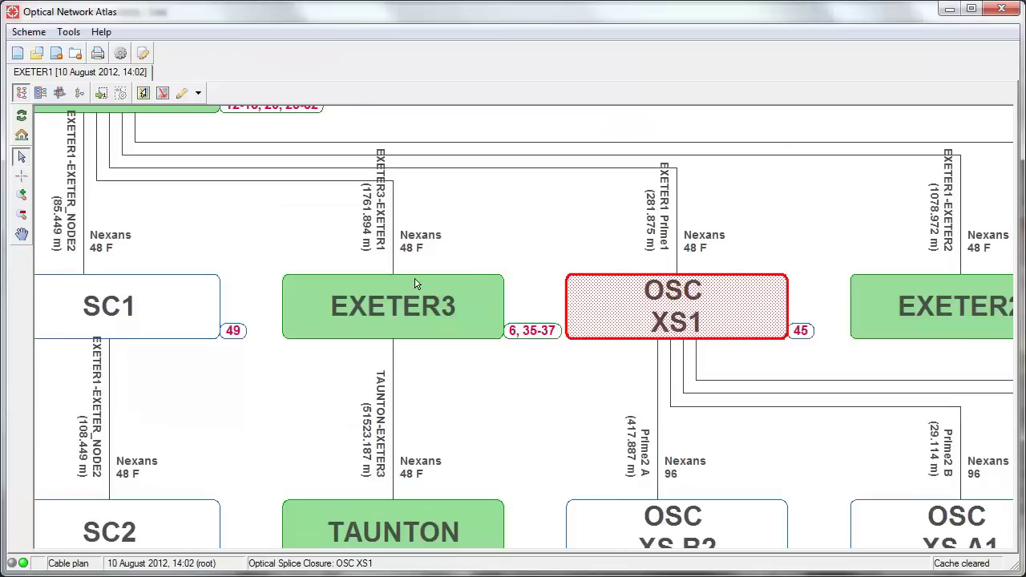
Edit EXETER3 in the floating inventory editor and centre the map on the building.
click(394, 305)
right_click(390, 303)
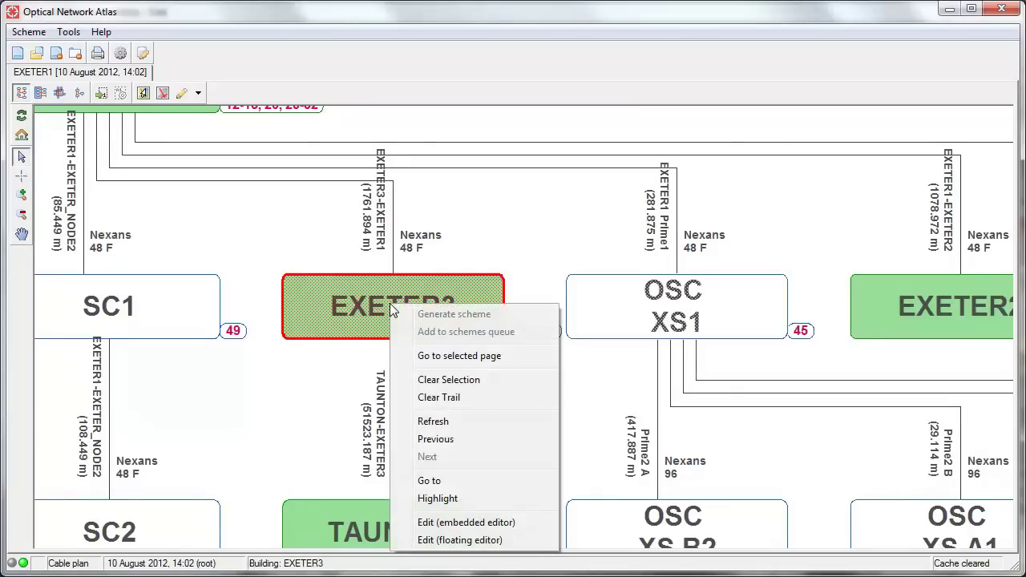
click(455, 524)
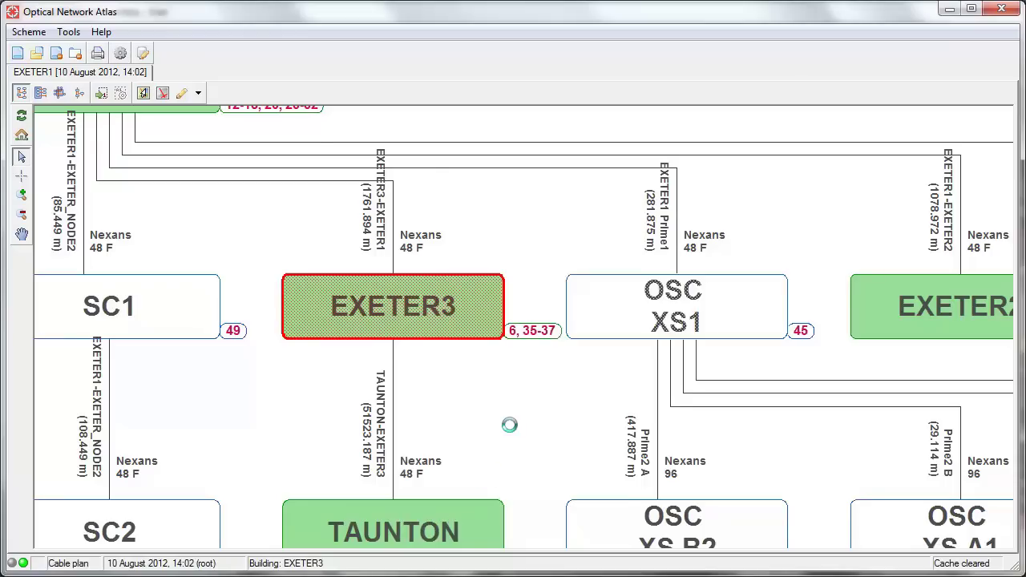
key(alt+Tab)
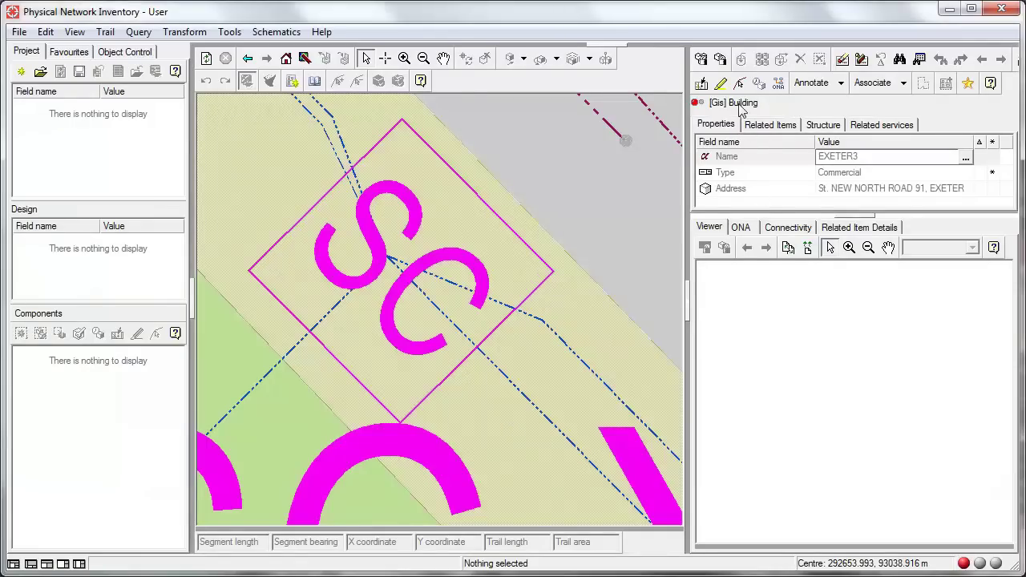
click(701, 83)
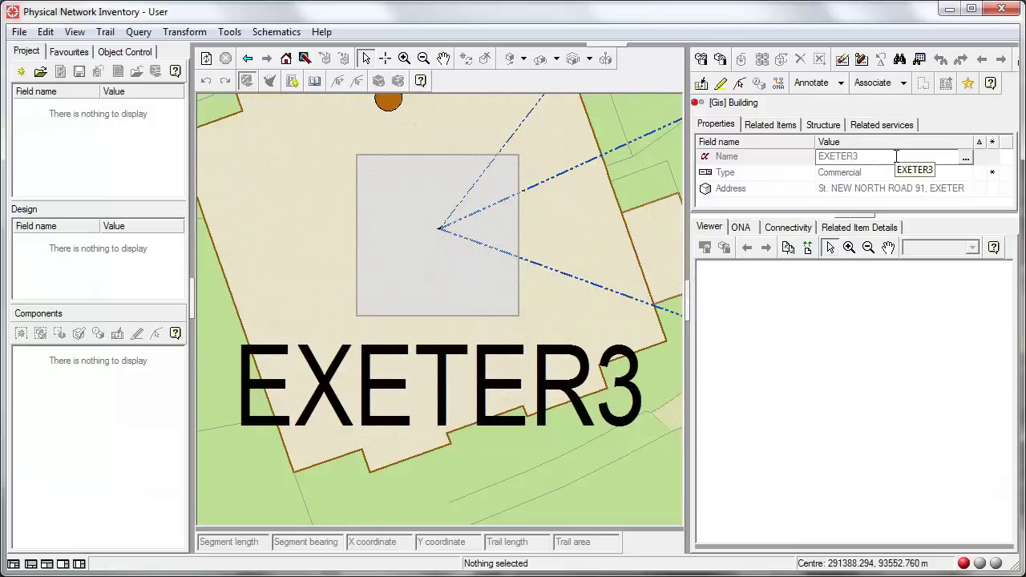
key(alt+Tab)
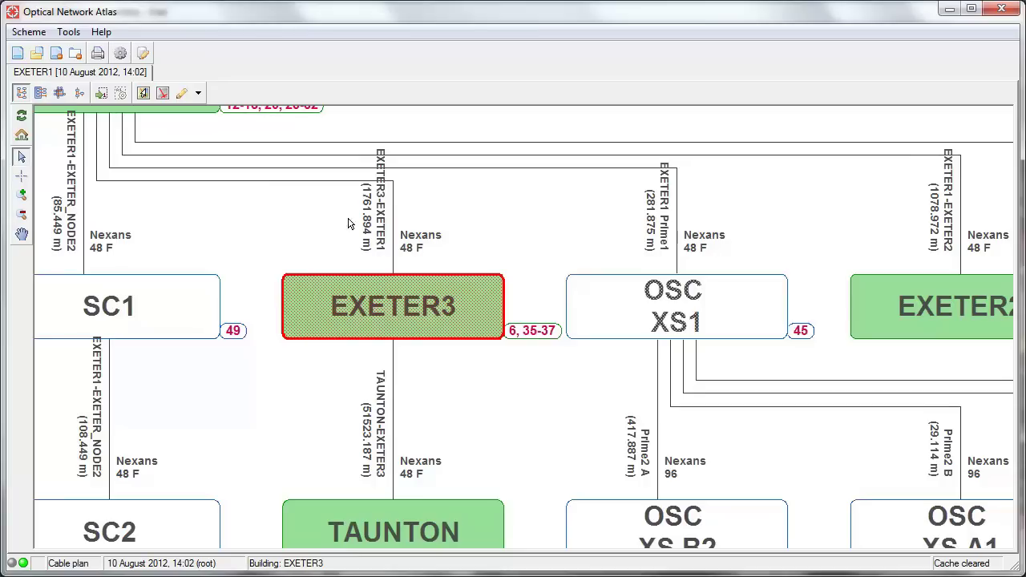